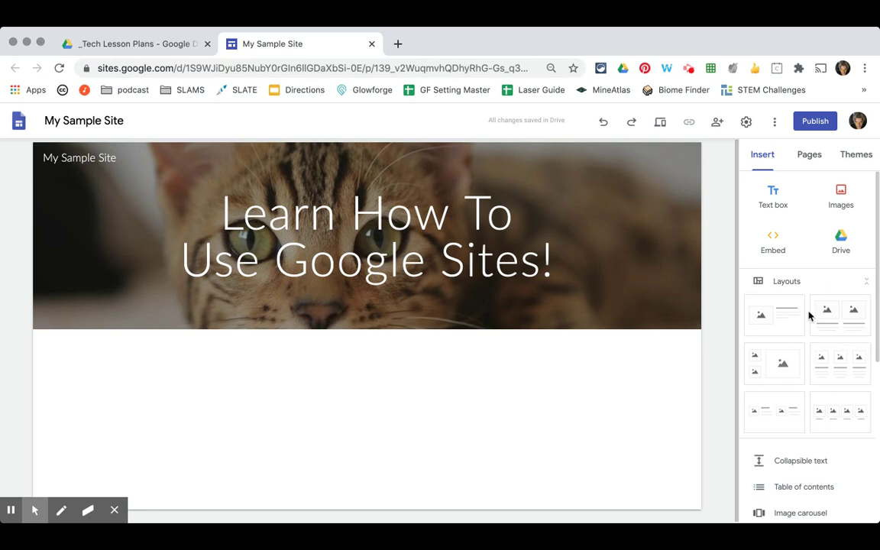
pyautogui.scroll(-5, 810, 316)
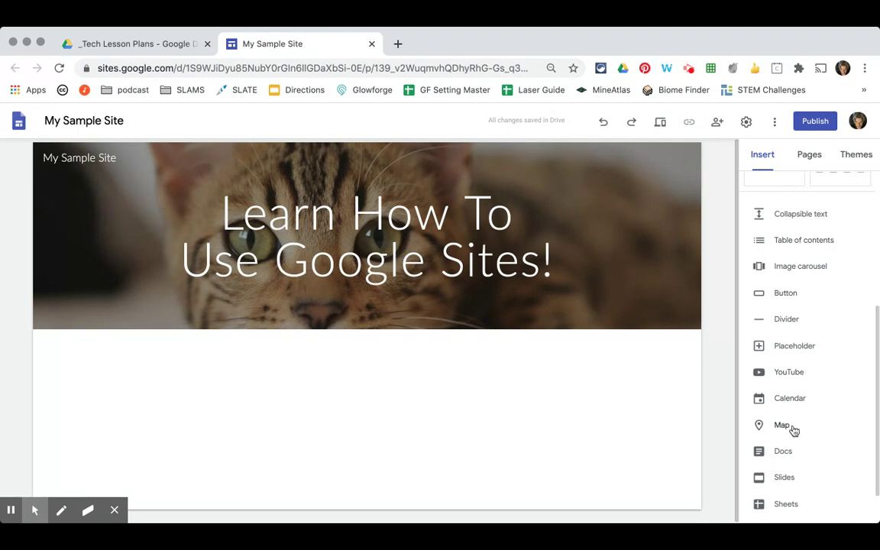
pyautogui.scroll(-1, 821, 435)
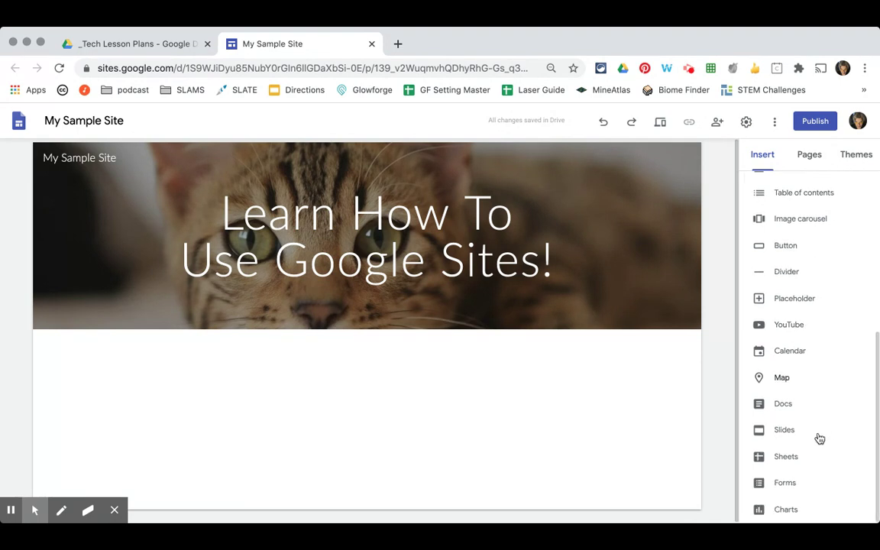
pyautogui.scroll(6, 818, 438)
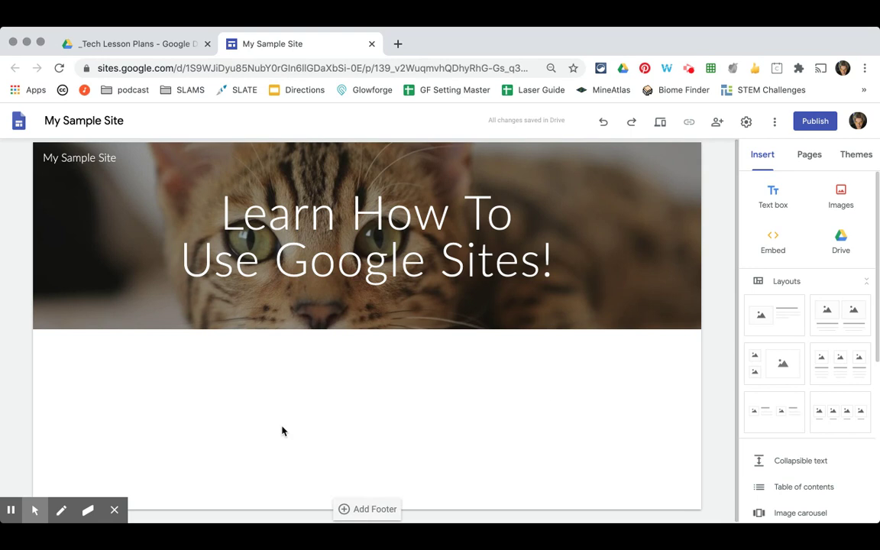
# Step: Add a text box below the header banner containing "Welcome to my site!" in normal text
pyautogui.doubleClick(168, 404)
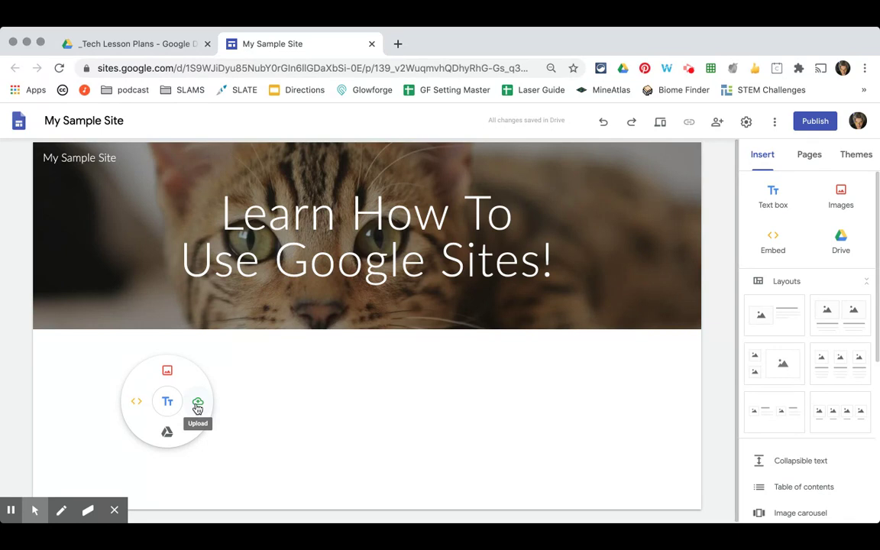
pyautogui.click(167, 402)
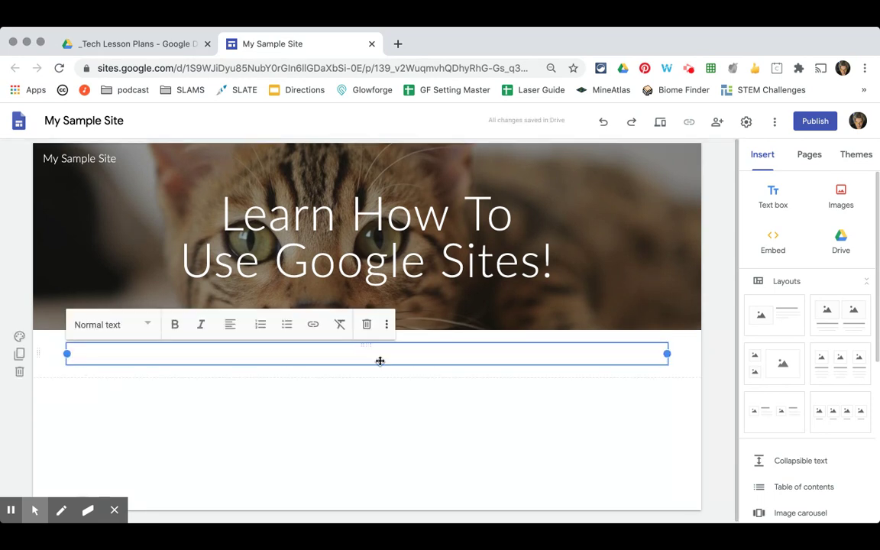
pyautogui.click(147, 326)
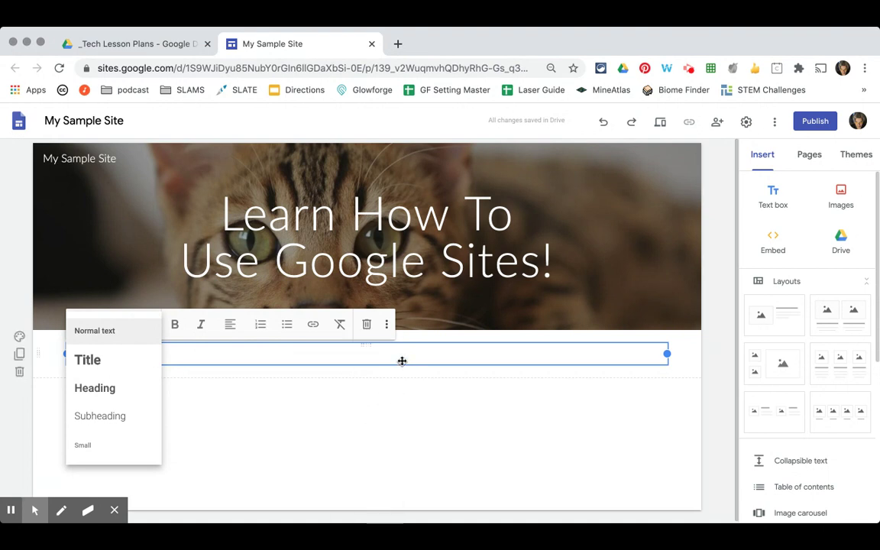
pyautogui.click(386, 327)
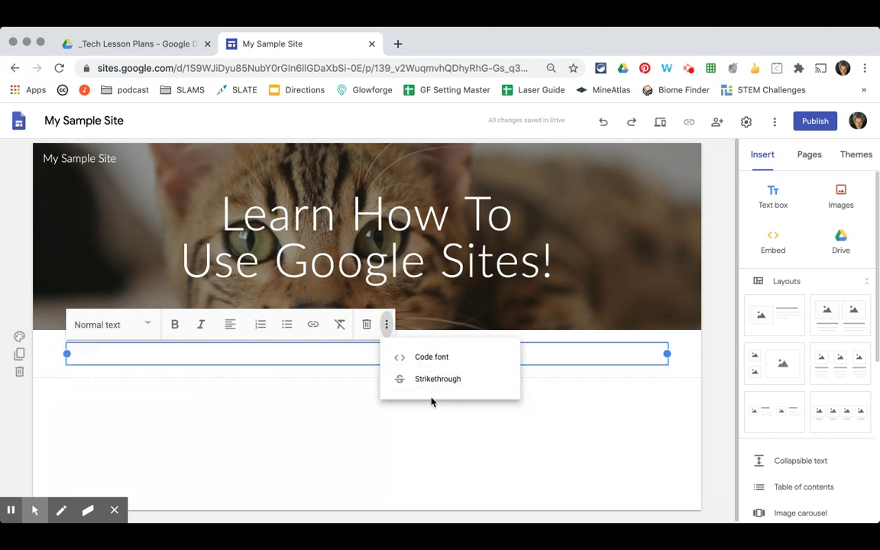
pyautogui.click(223, 357)
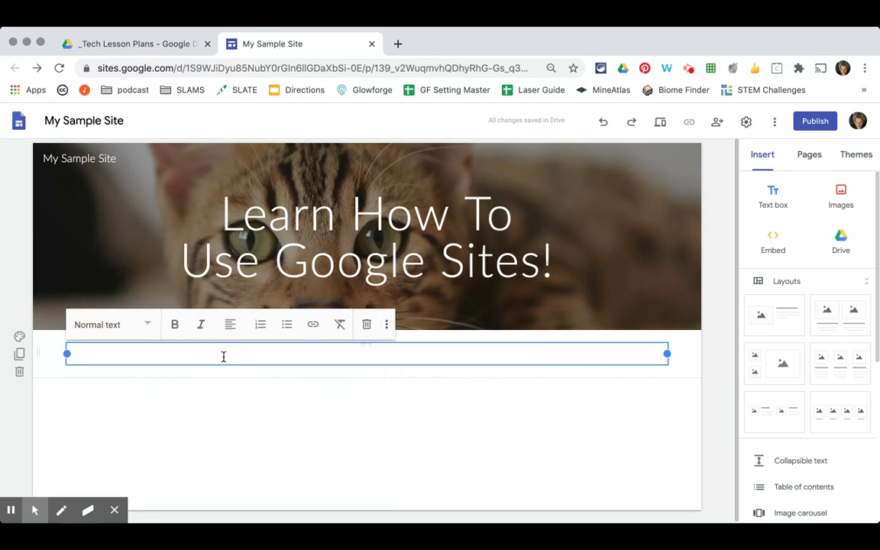
pyautogui.write('Welcome to my site!')
pyautogui.click(391, 463)
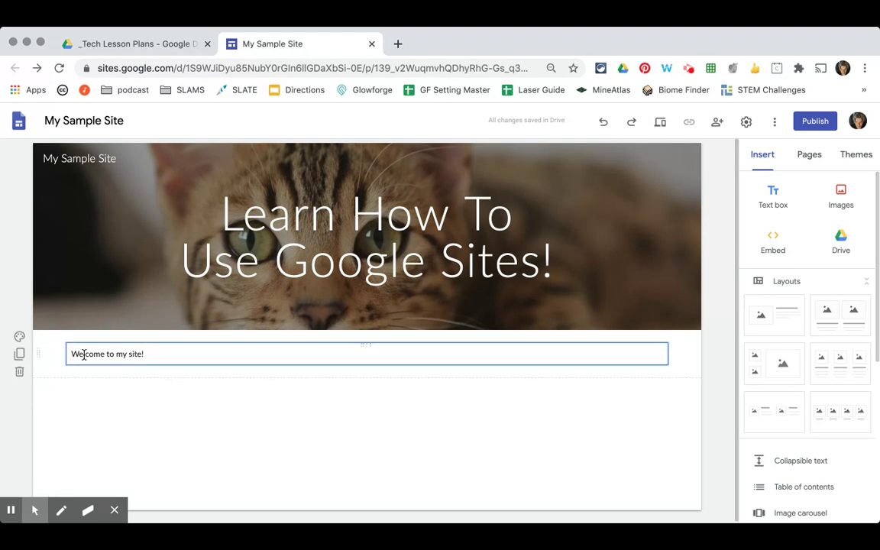
# Step: Duplicate the "Welcome to my site!" section and replace the copy's text with "Wheee!"
pyautogui.click(129, 354)
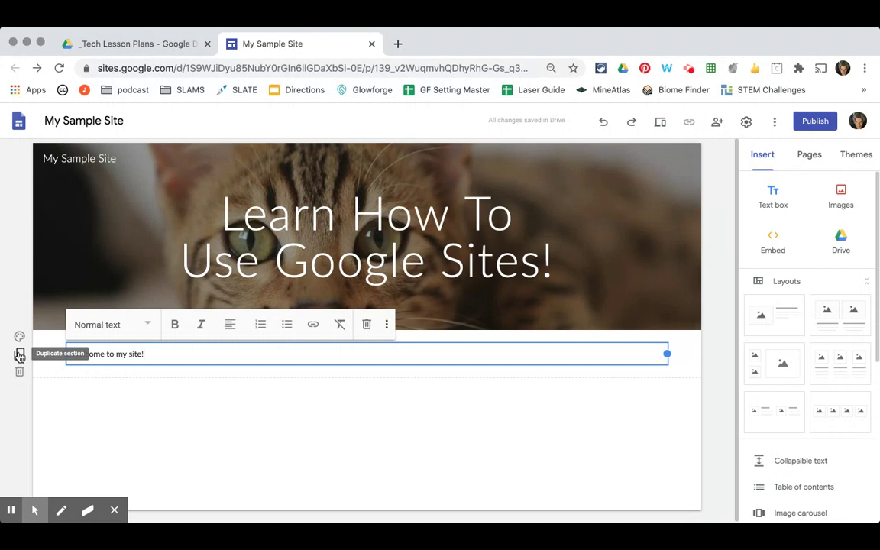
pyautogui.click(19, 355)
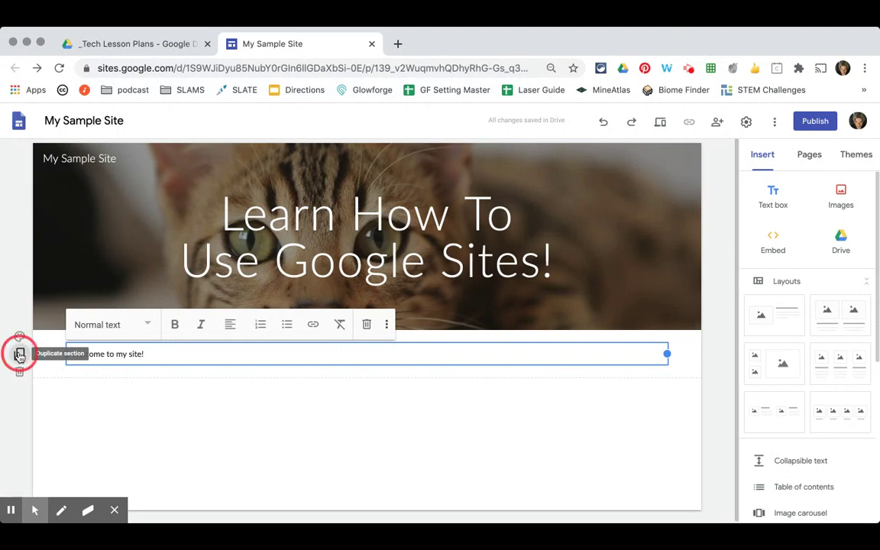
pyautogui.click(161, 390)
pyautogui.click(162, 388)
pyautogui.press('BackSpace')
pyautogui.press('BackSpace')
pyautogui.press('BackSpace')
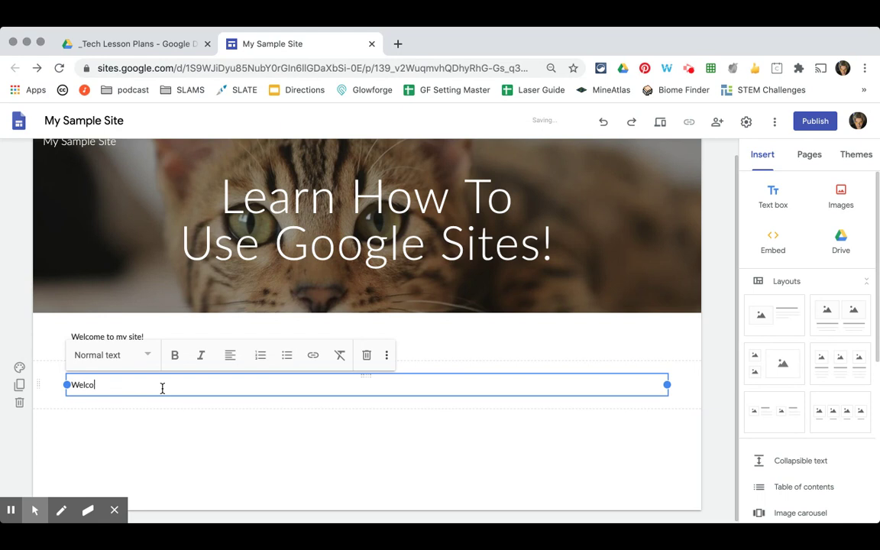
pyautogui.write('heee!')
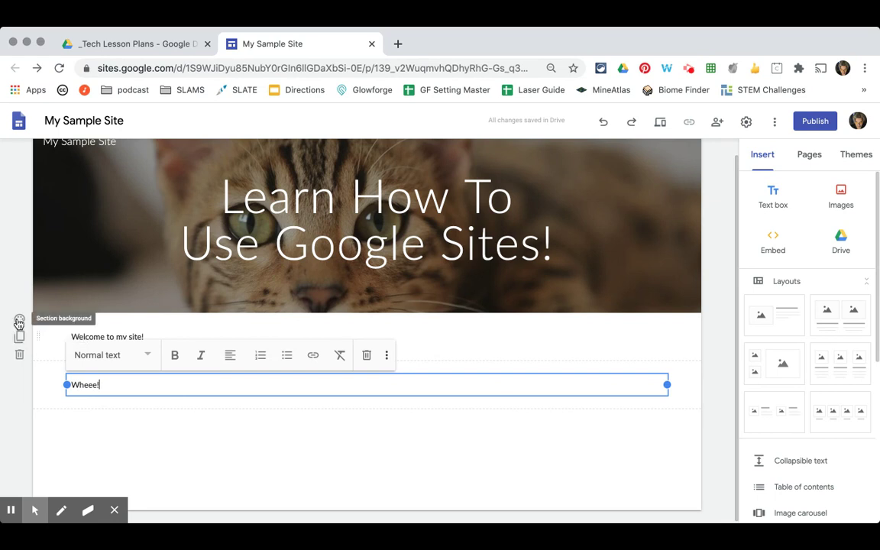
# Step: Try the Emphasis 1 background on the "Welcome to my site!" section and settle on Emphasis 2
pyautogui.click(19, 321)
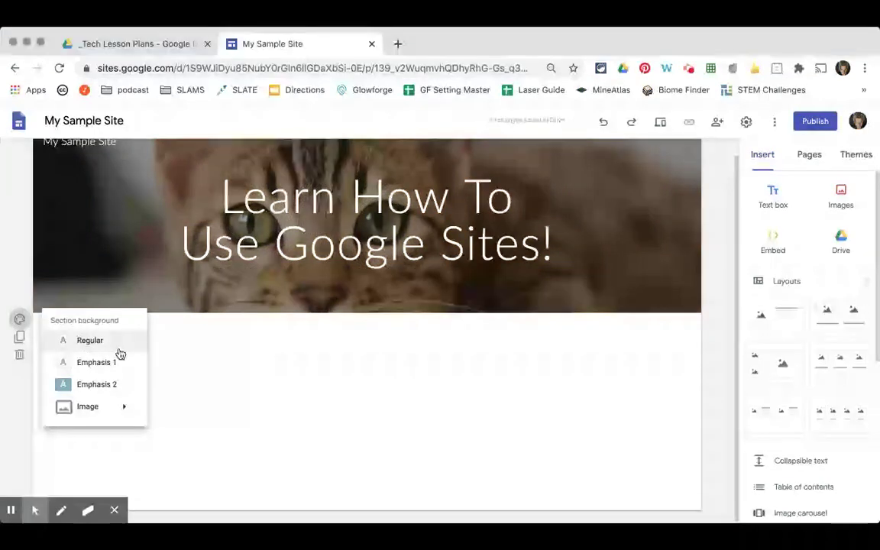
pyautogui.click(115, 364)
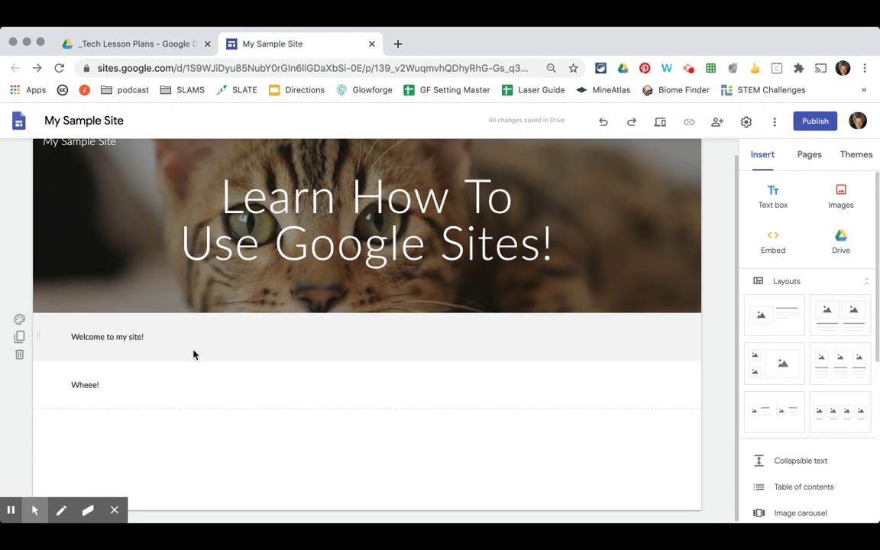
pyautogui.click(19, 320)
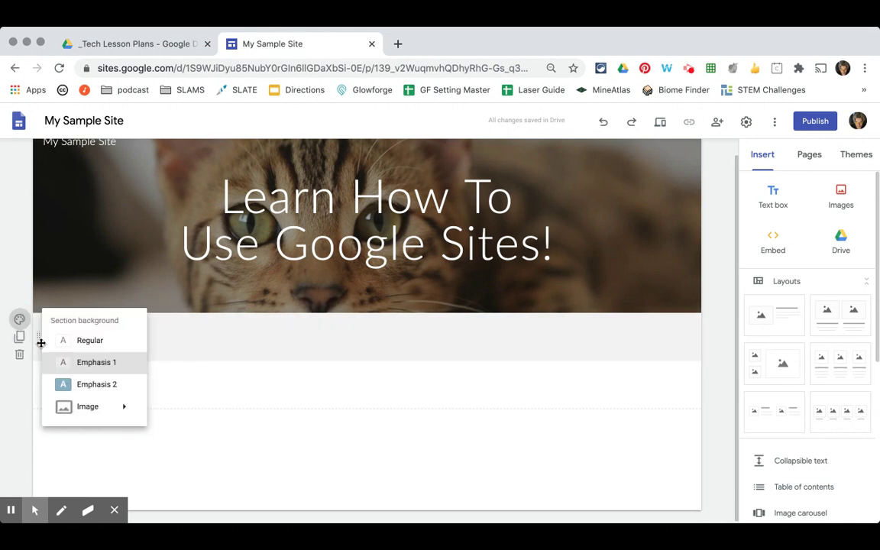
pyautogui.click(94, 391)
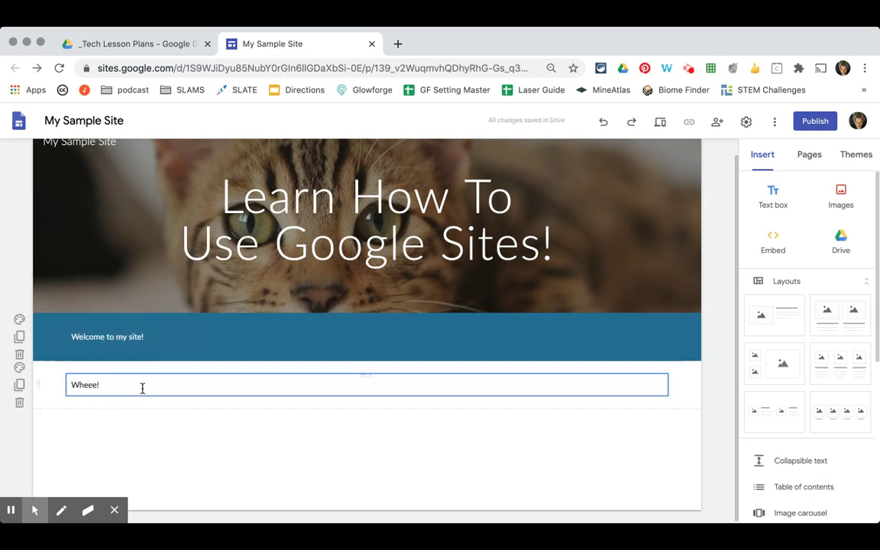
pyautogui.click(19, 320)
pyautogui.moveTo(98, 411)
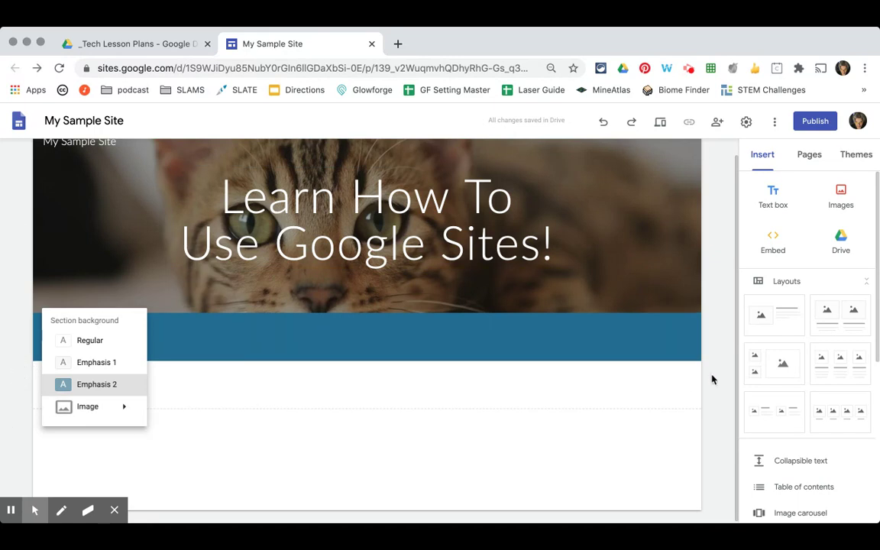
pyautogui.click(503, 381)
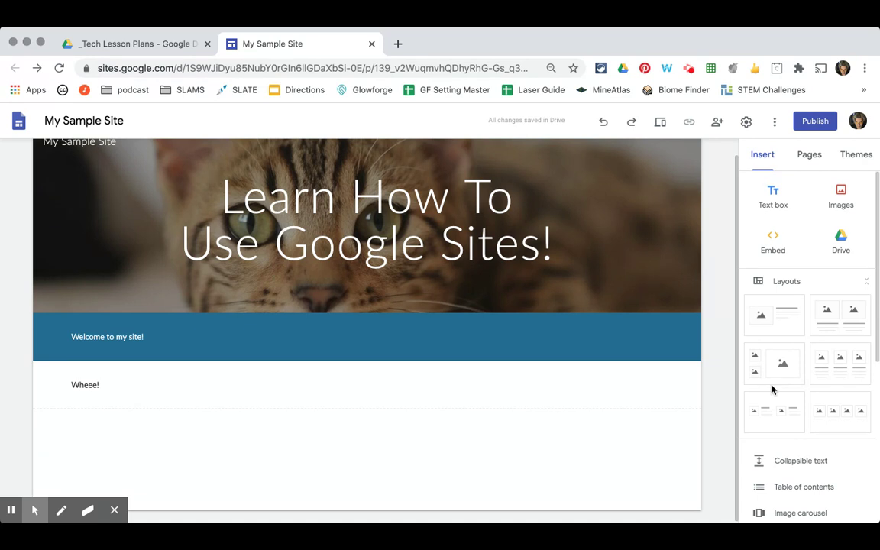
# Step: Add the layout with four captioned images in a row below the "Wheee!" section
pyautogui.scroll(-2, 771, 389)
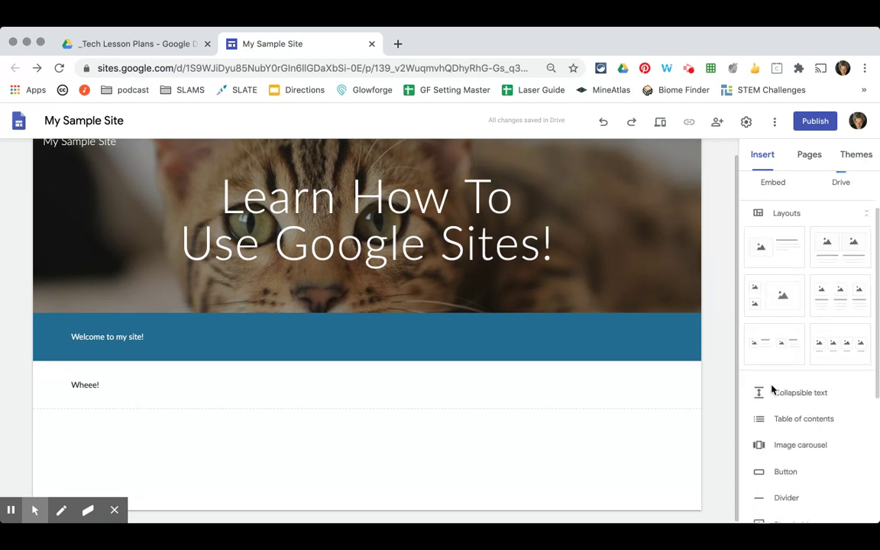
pyautogui.scroll(1, 771, 389)
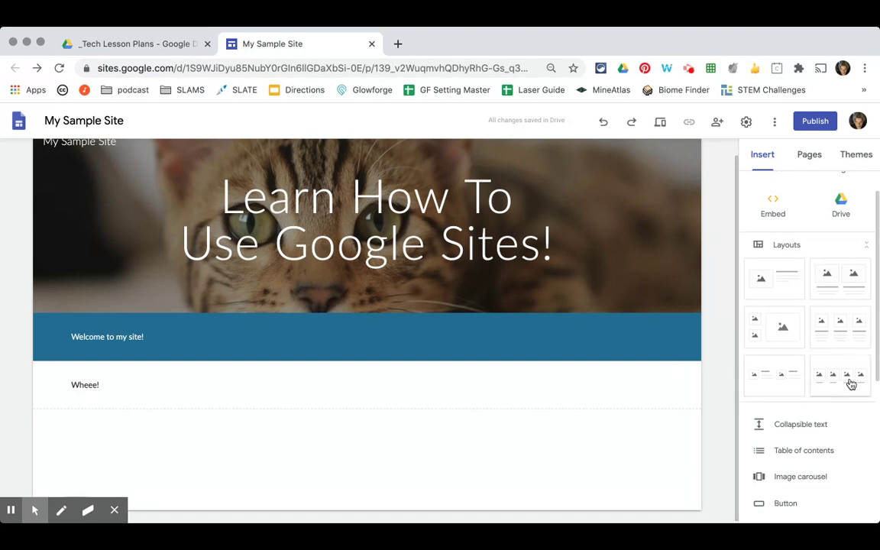
pyautogui.moveTo(842, 377); pyautogui.dragTo(259, 463)
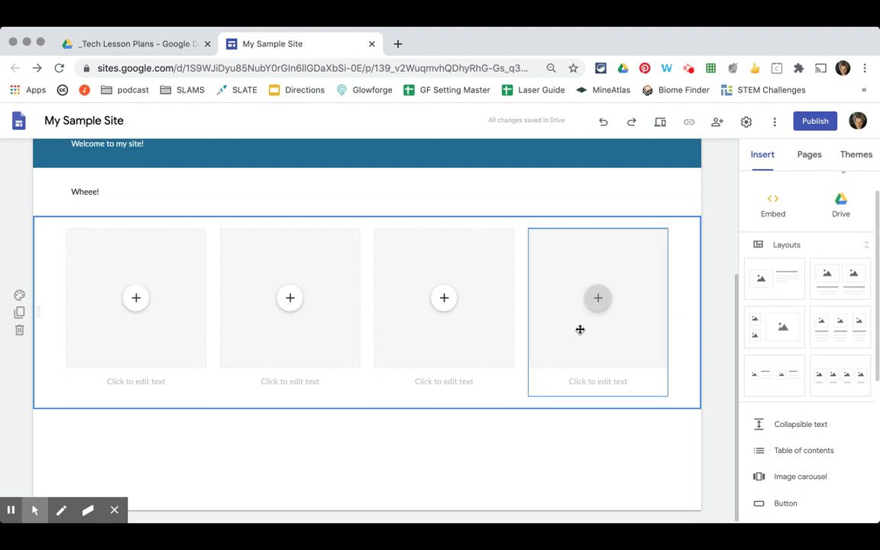
# Step: Fill the first image placeholder with the first brown cat photo from a Google image search for "bengal"
pyautogui.click(137, 298)
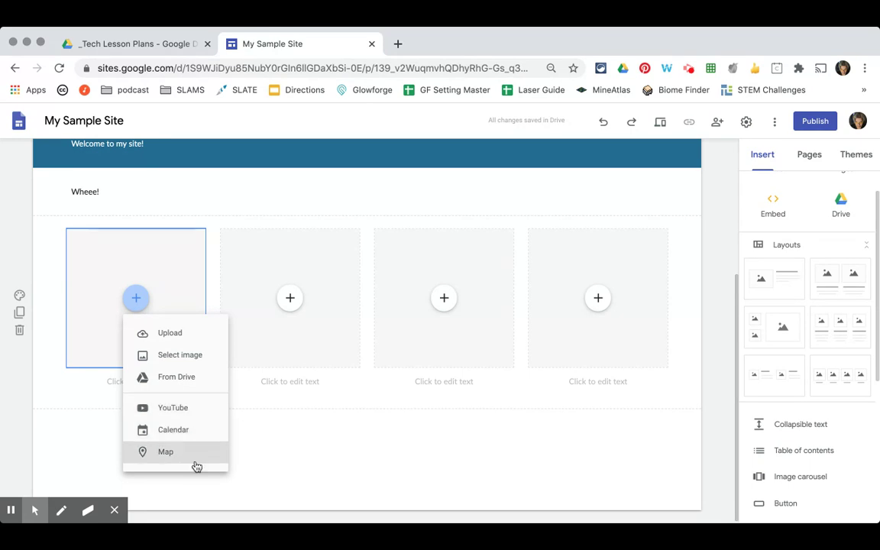
pyautogui.click(175, 356)
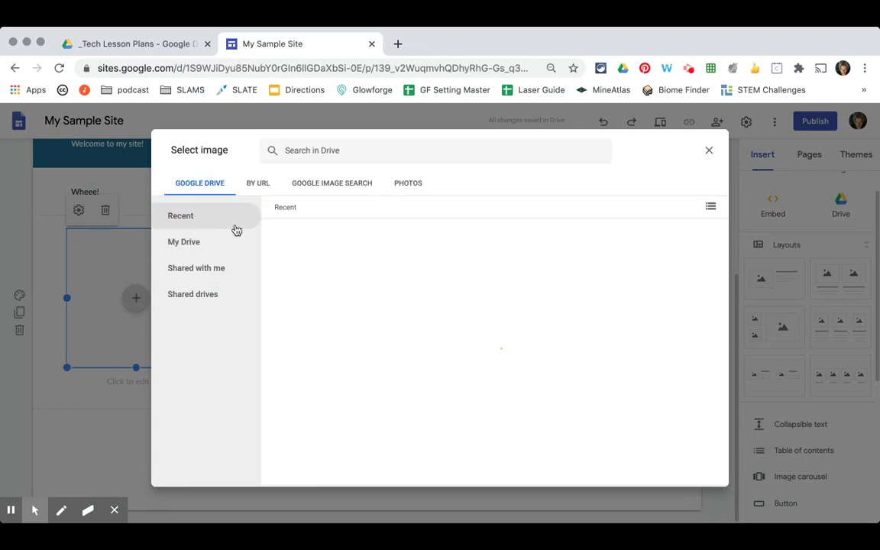
pyautogui.click(311, 187)
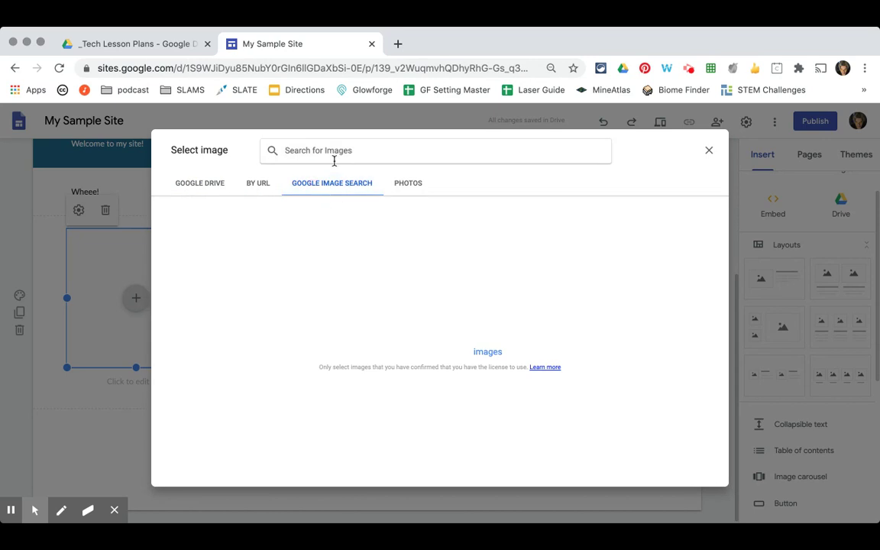
pyautogui.write('benga')
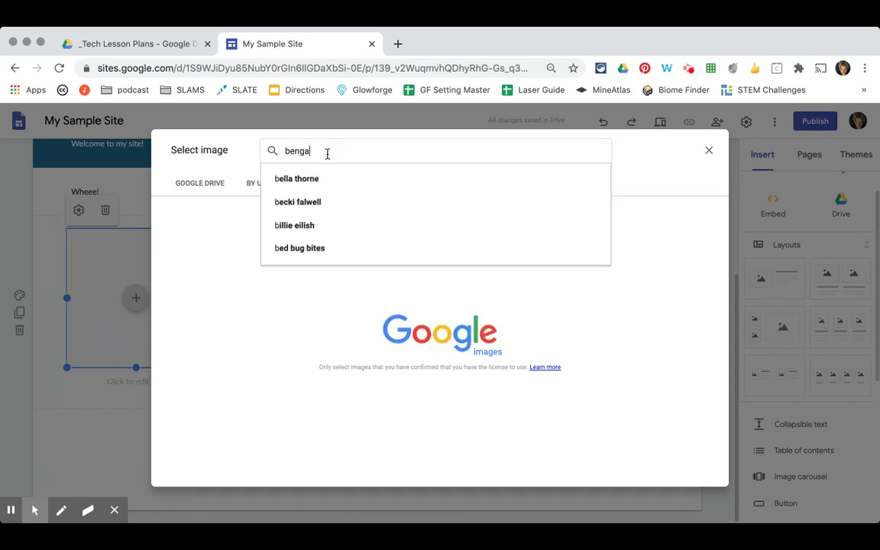
pyautogui.write('l')
pyautogui.press('Return')
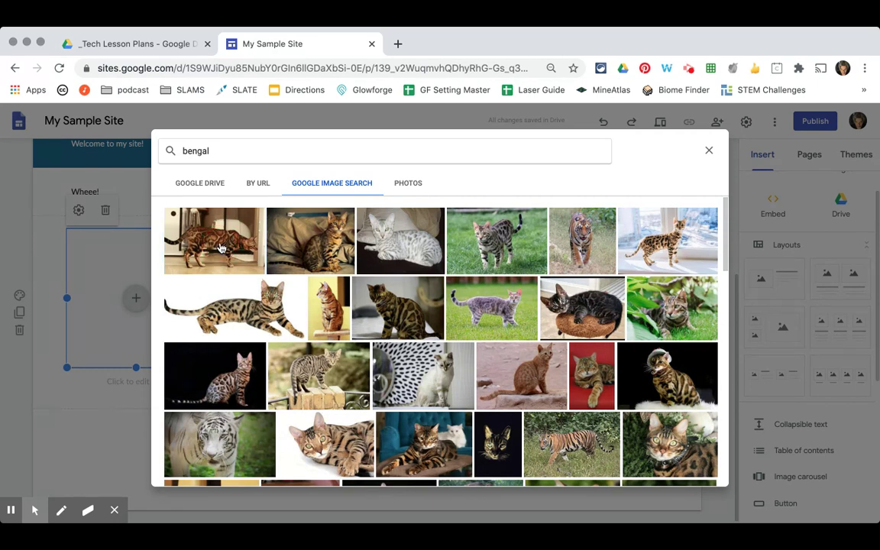
pyautogui.click(220, 247)
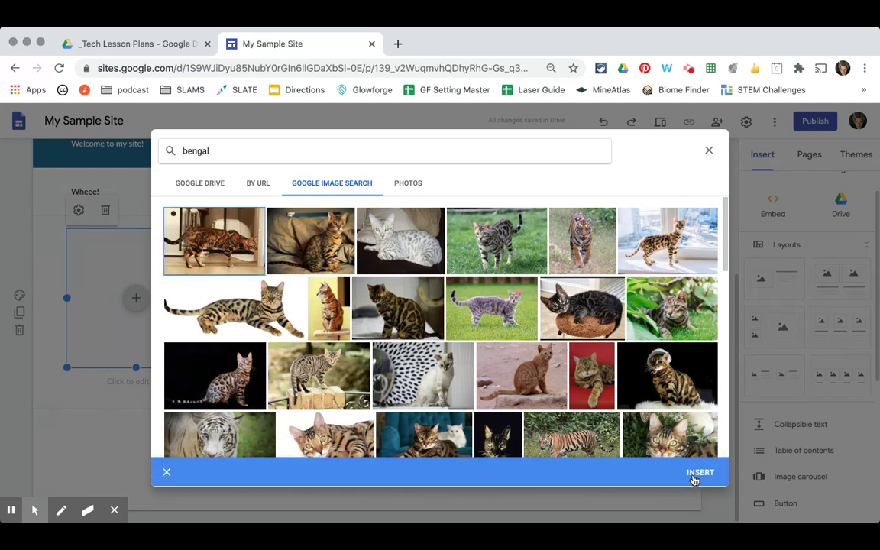
pyautogui.click(700, 473)
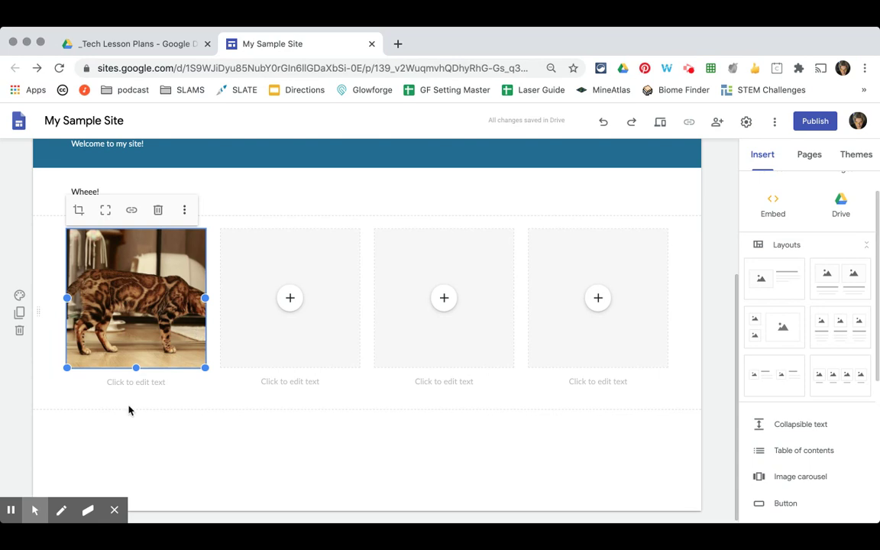
# Step: Reposition the cat photo within its square crop so that the cat's head is inside the frame
pyautogui.doubleClick(135, 306)
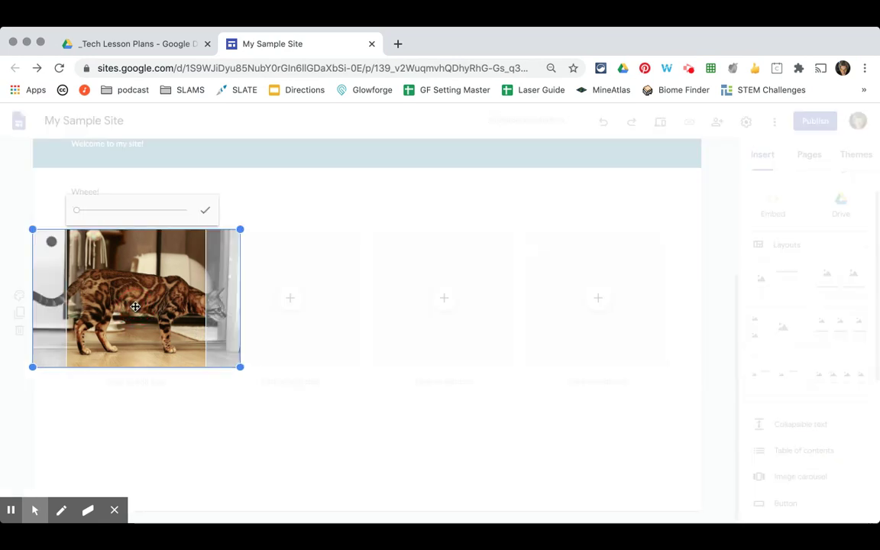
pyautogui.click(239, 229)
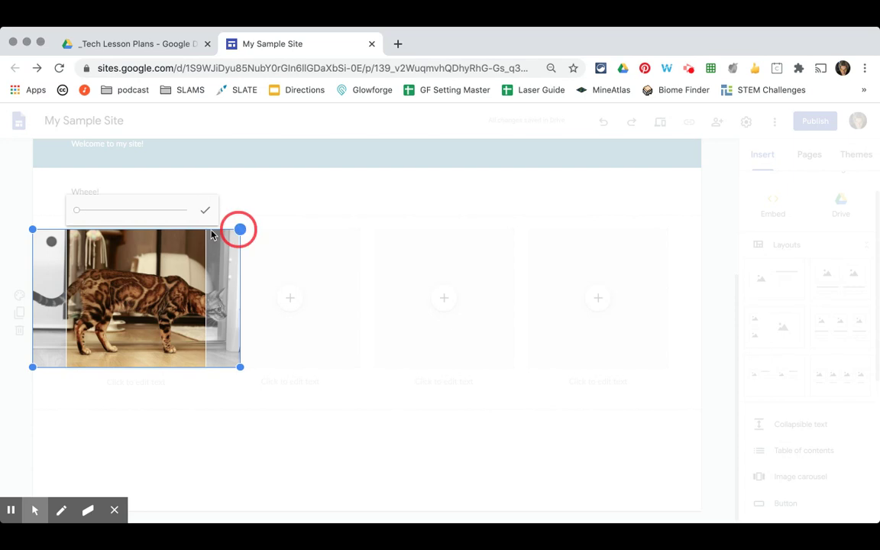
pyautogui.moveTo(194, 243); pyautogui.dragTo(229, 236)
pyautogui.click(33, 229)
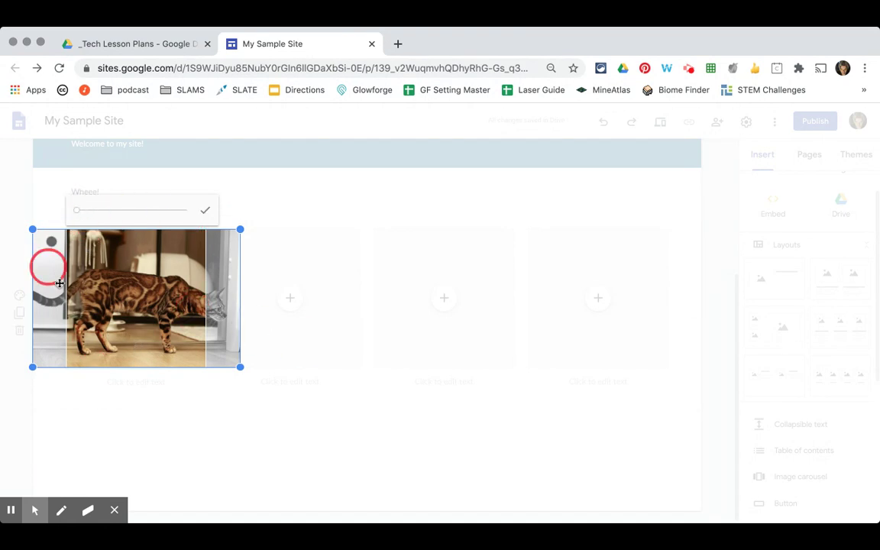
pyautogui.moveTo(149, 306); pyautogui.dragTo(114, 308)
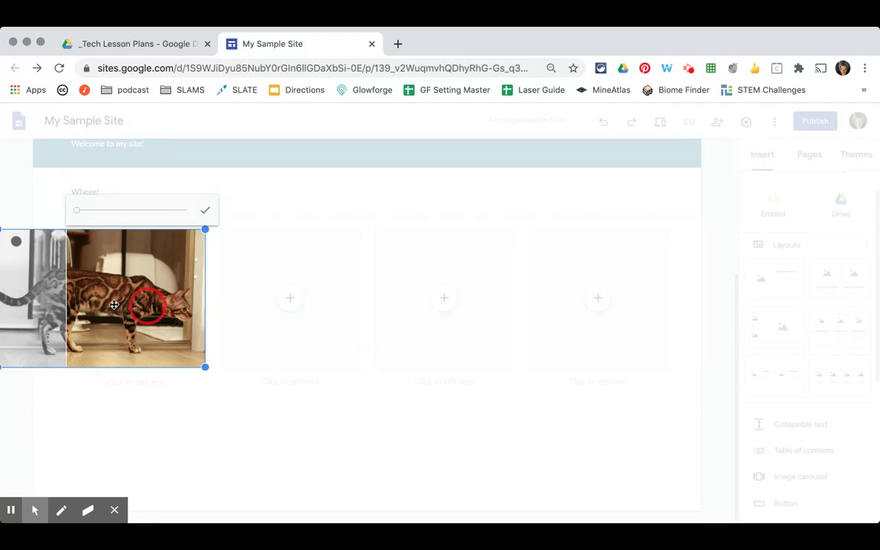
pyautogui.click(307, 225)
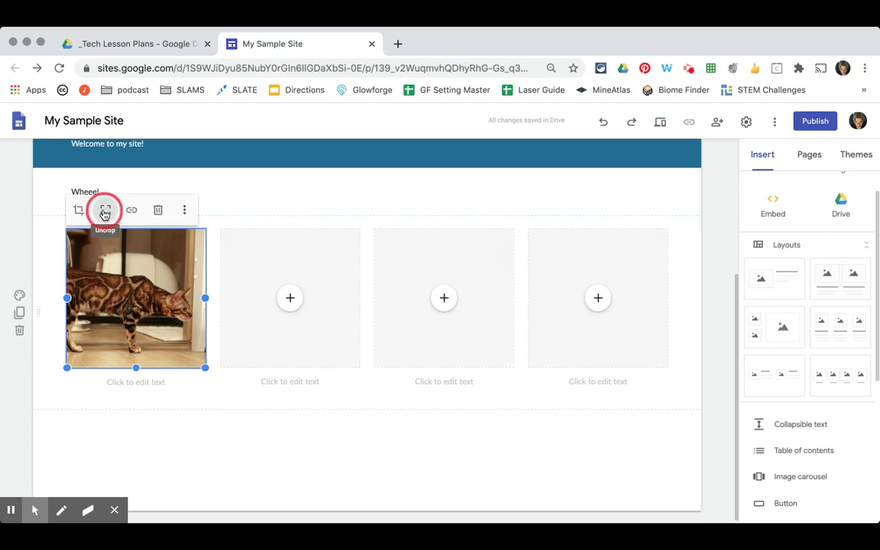
# Step: Uncrop the cat photo in the first column to restore its full picture
pyautogui.click(105, 212)
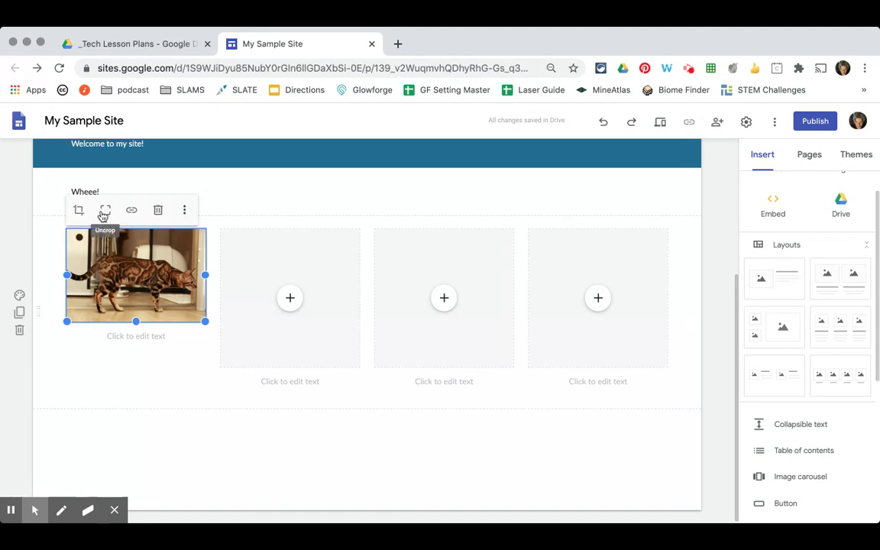
# Step: Caption the cat photo in the first column of the image layout "Bengal"
pyautogui.click(143, 340)
pyautogui.write('Bengal')
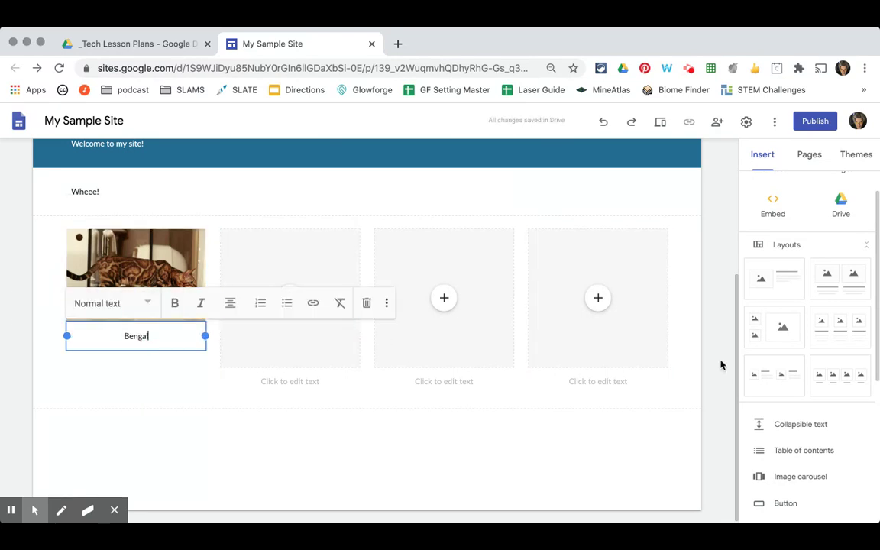
pyautogui.click(720, 365)
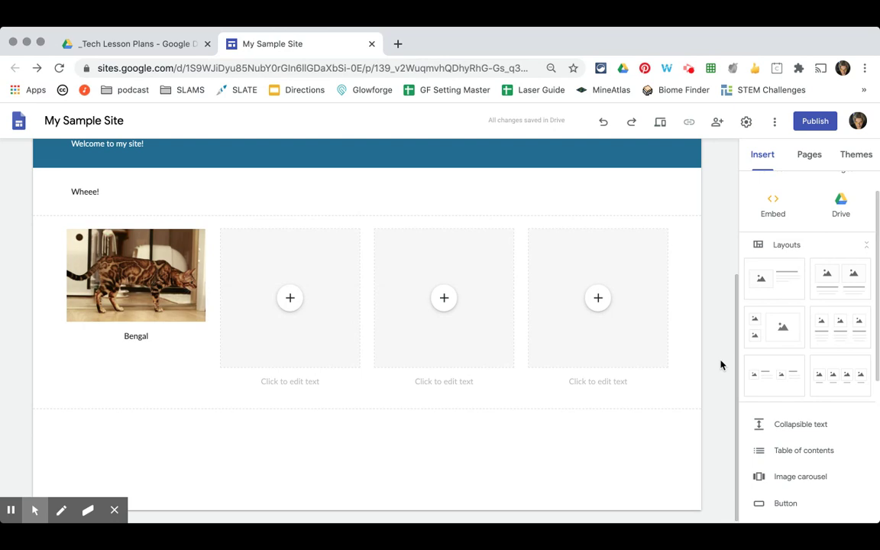
# Step: Move the four-image layout section above the "Wheee!" section, directly below the blue "Welcome to my site!" section
pyautogui.scroll(2, 720, 365)
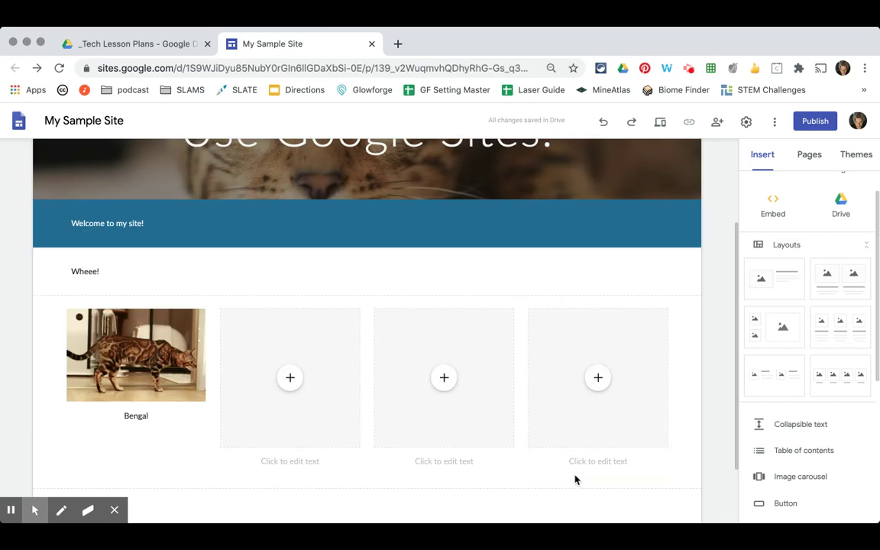
pyautogui.click(349, 463)
pyautogui.click(40, 392)
pyautogui.moveTo(40, 391); pyautogui.dragTo(46, 254)
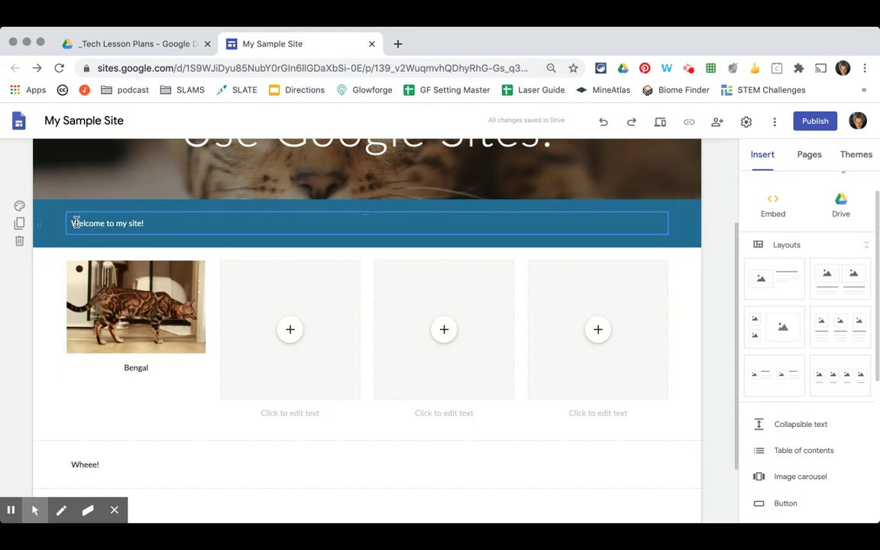
pyautogui.scroll(-1, 172, 355)
pyautogui.click(134, 381)
pyautogui.click(334, 407)
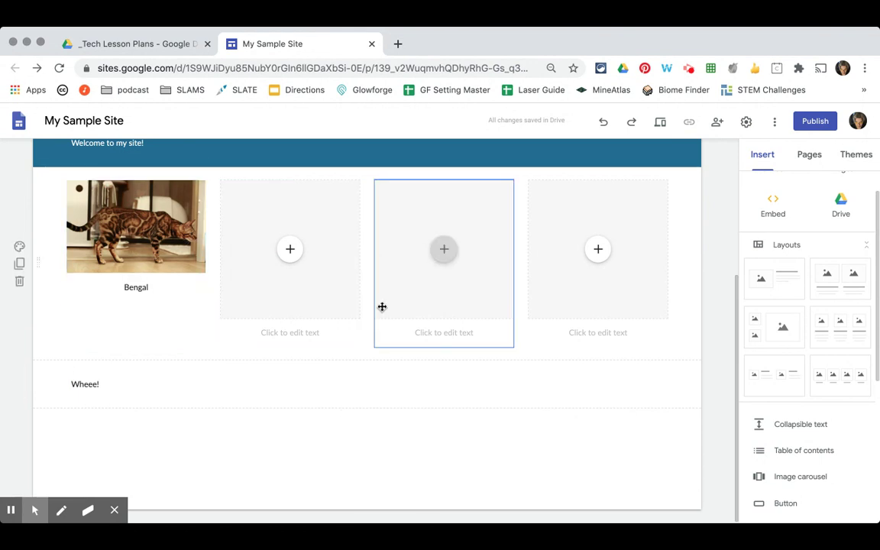
pyautogui.scroll(3, 382, 306)
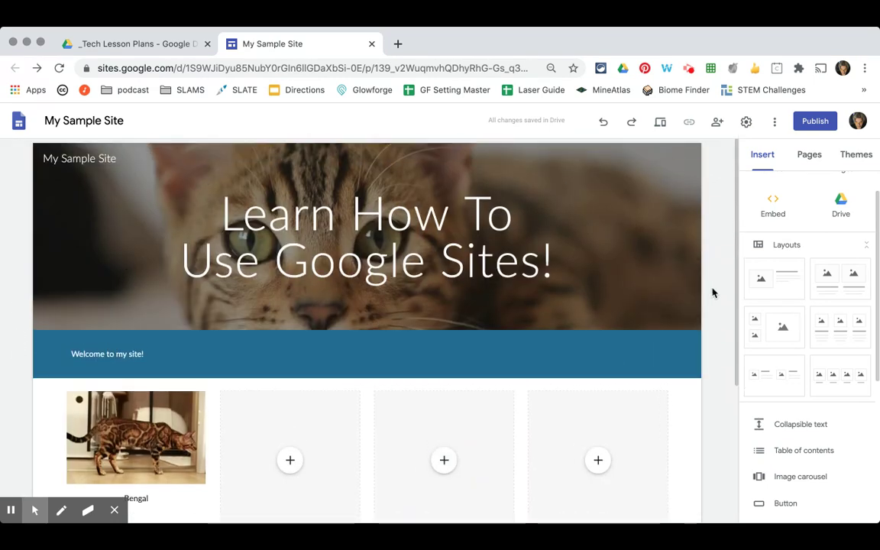
pyautogui.scroll(-2, 711, 292)
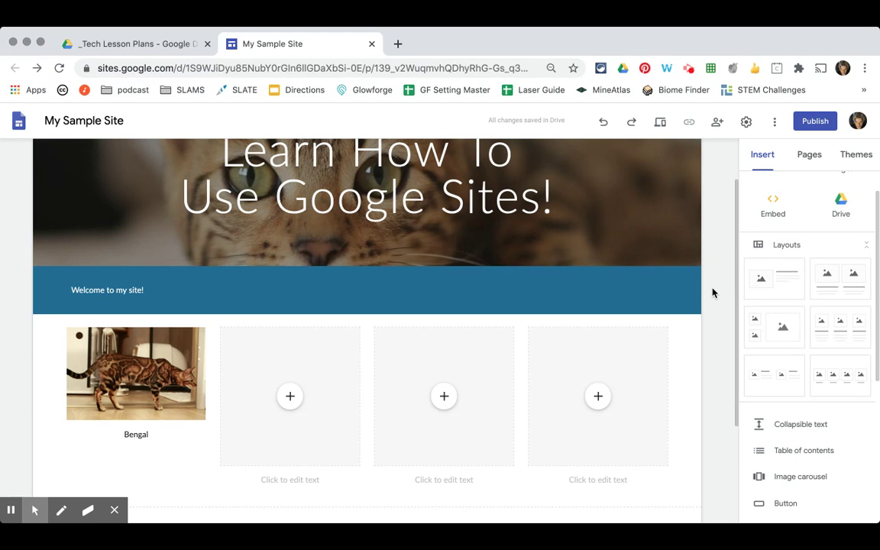
# Step: Add a page footer reading "By" followed by the author's title and surname, and return to editing the page body
pyautogui.scroll(-2, 711, 293)
pyautogui.moveTo(428, 475)
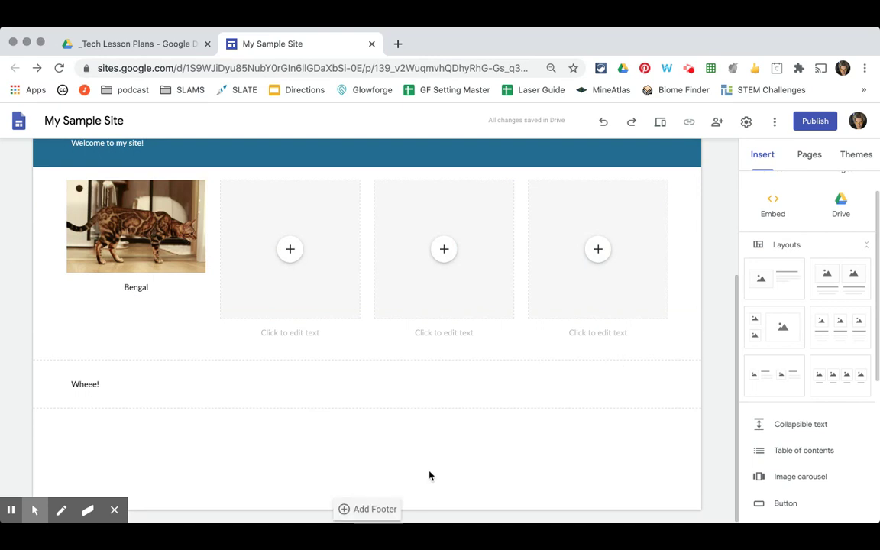
pyautogui.click(347, 510)
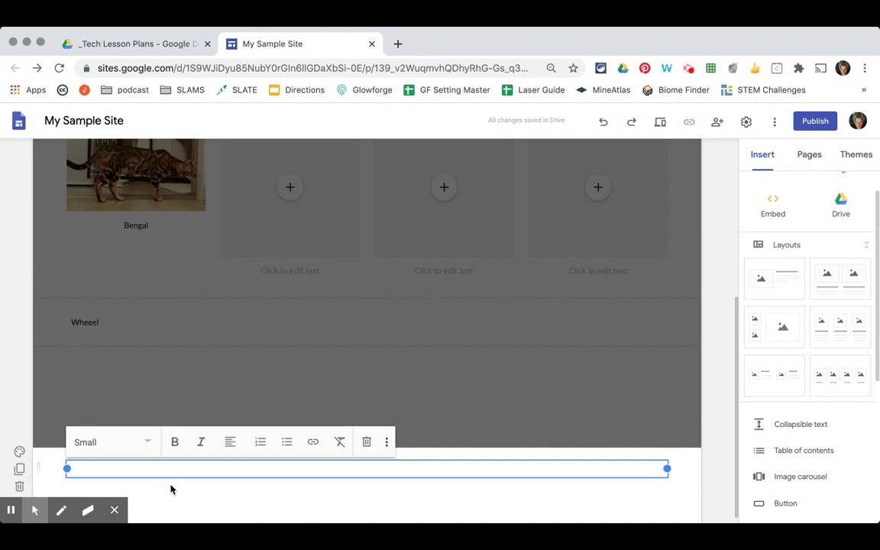
pyautogui.write('By Me')
pyautogui.write('. Martin')
pyautogui.click(714, 437)
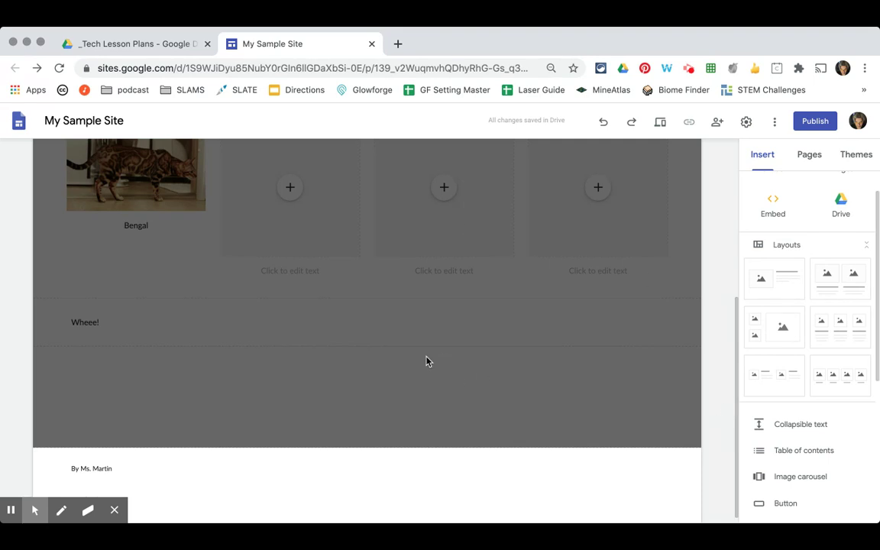
pyautogui.click(433, 393)
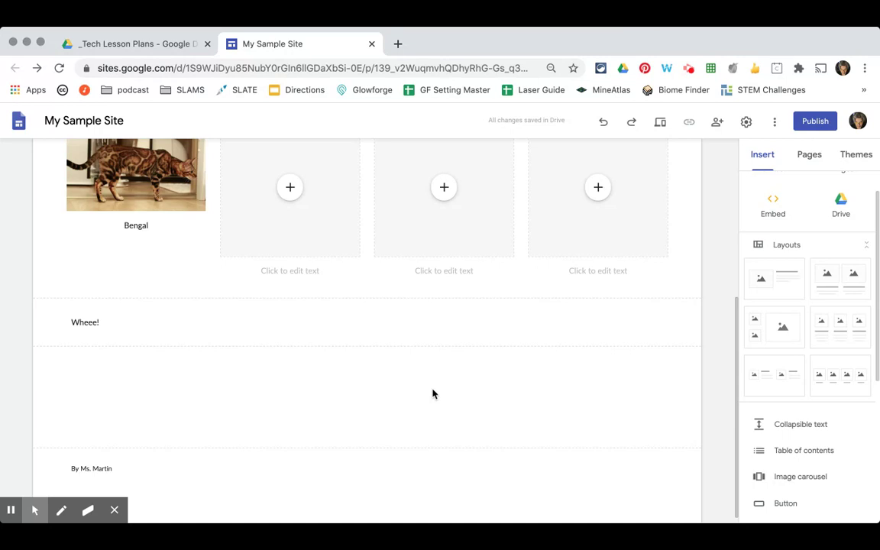
pyautogui.scroll(3, 432, 393)
pyautogui.scroll(-3, 434, 395)
pyautogui.scroll(1, 434, 367)
pyautogui.scroll(-1, 469, 327)
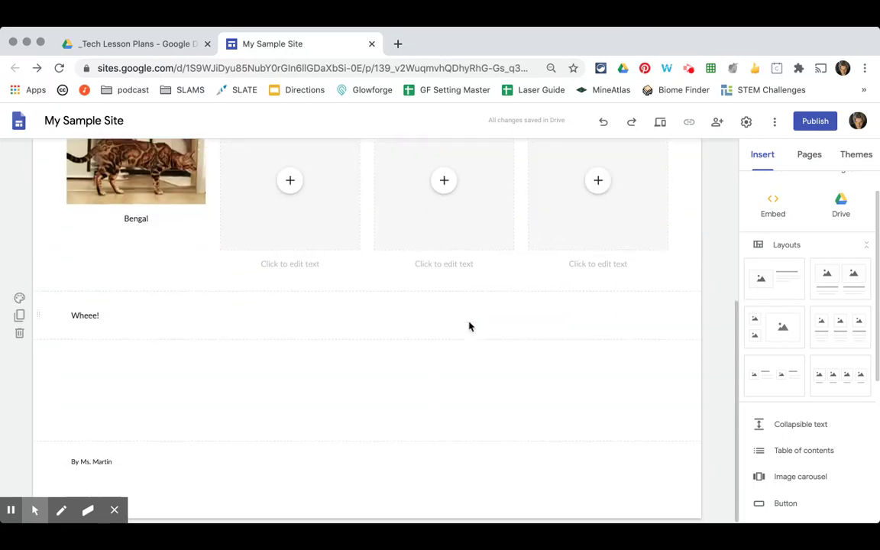